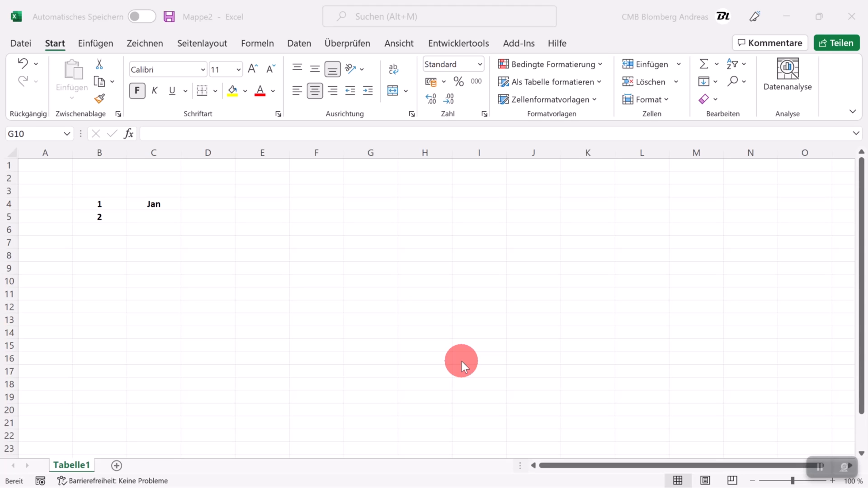
- Extend the numbers 1 and 2 in B4:B5 as a series down to 12 in B15
click(107, 205)
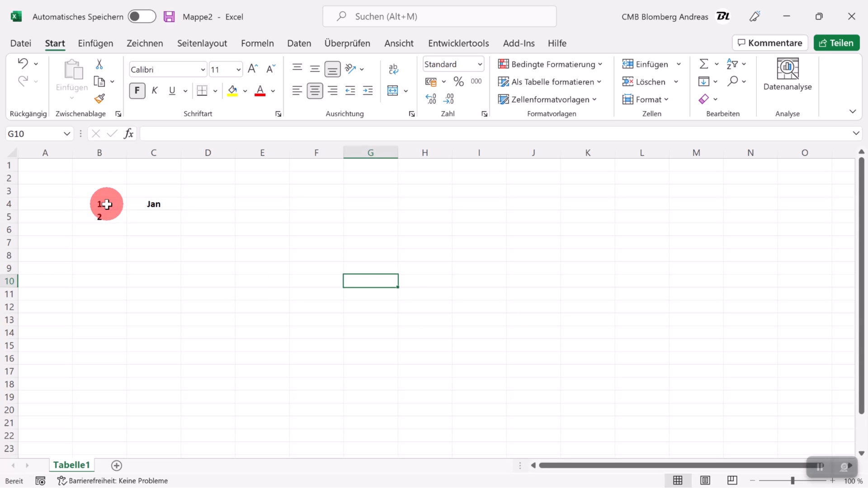
drag(107, 205, 105, 218)
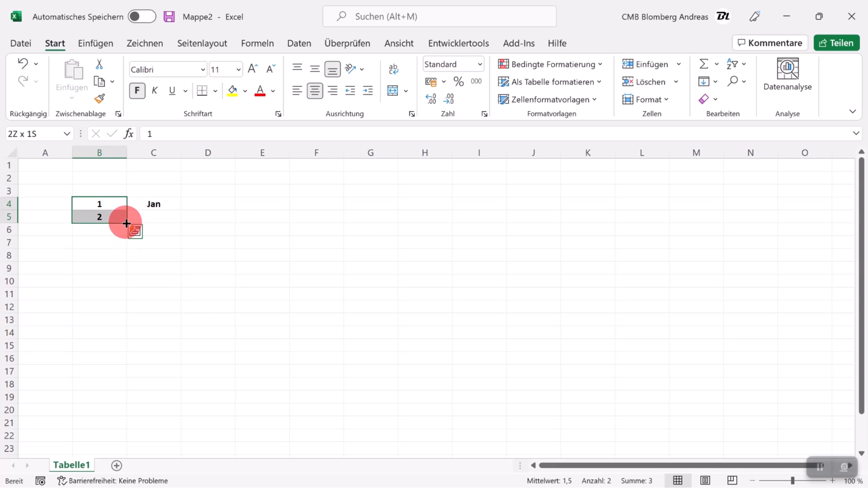
drag(126, 223, 118, 358)
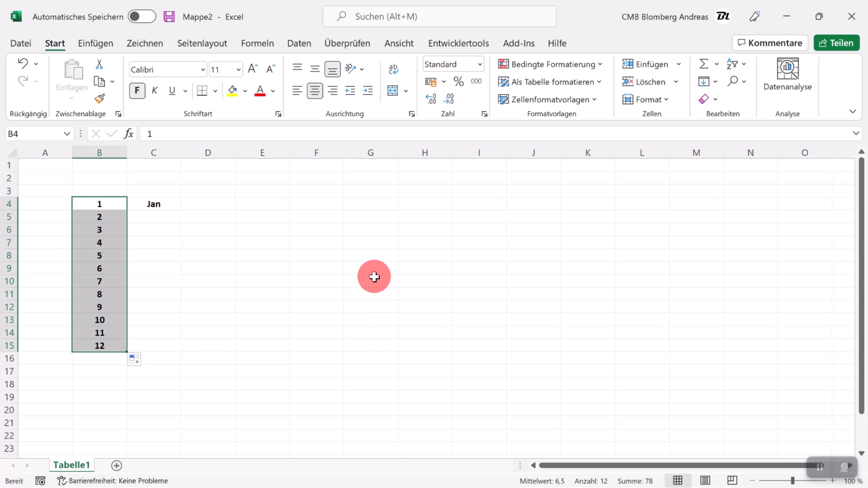
- Extend Jan in C4 as a month series down to C16
click(153, 204)
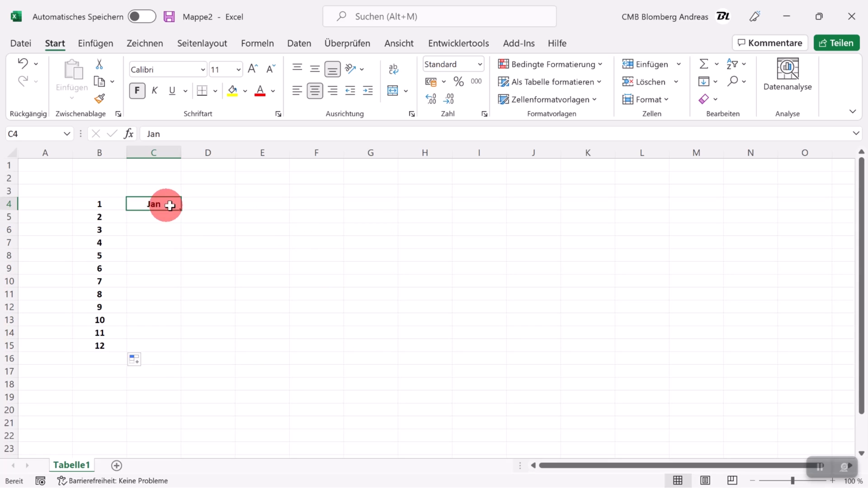
drag(182, 210, 167, 362)
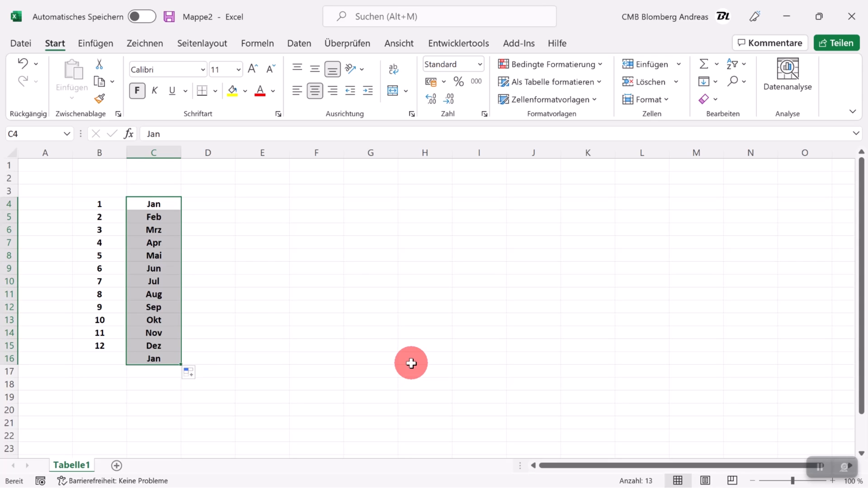
click(411, 364)
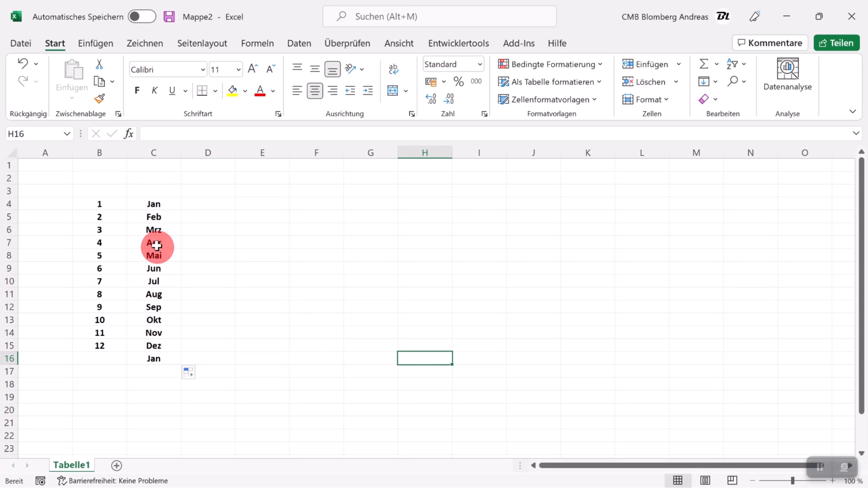
- Clear the months in C6:C16, keeping Jan and Feb
drag(153, 228, 153, 356)
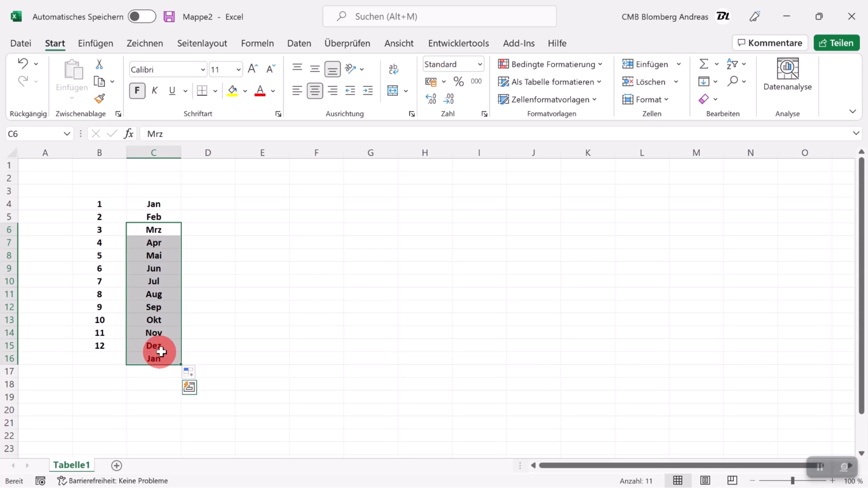
key(Delete)
click(277, 282)
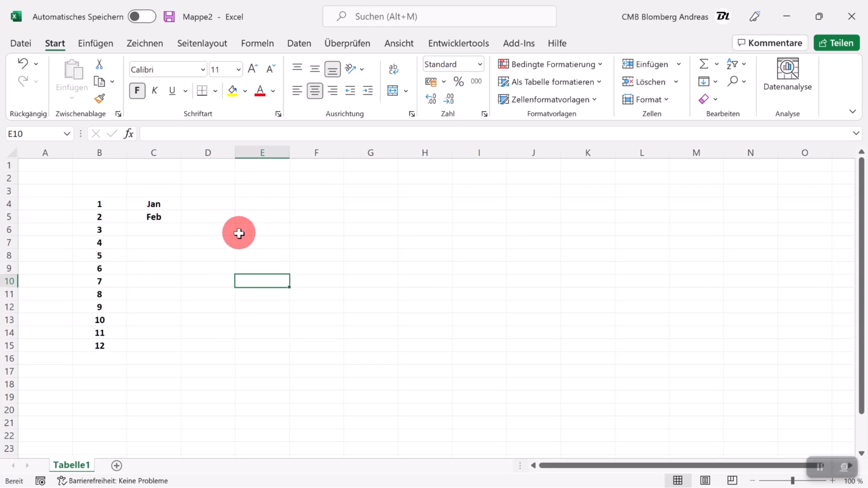
- Try to continue the month series from Jan and Feb in C4:C5 down to C15
drag(151, 204, 149, 216)
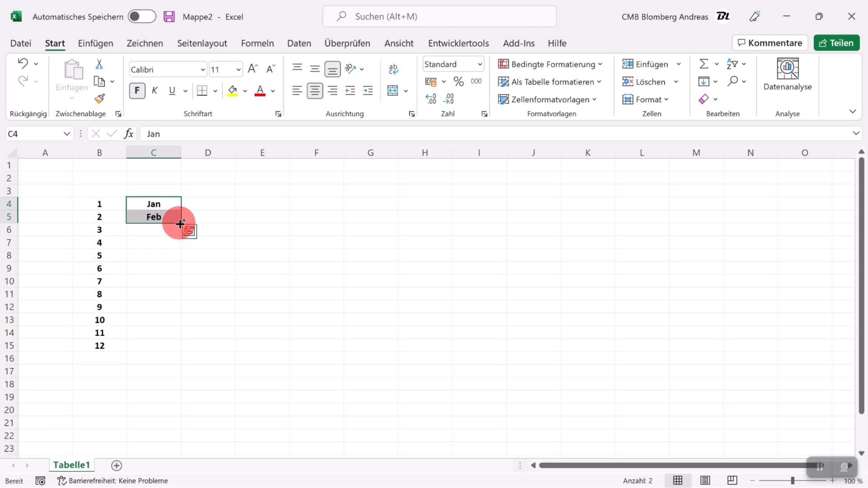
drag(180, 223, 169, 351)
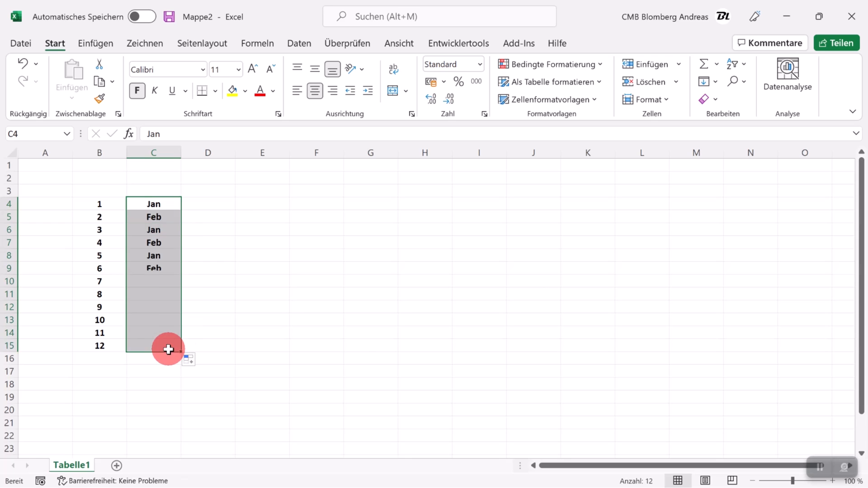
click(358, 335)
- Clear C6:C15 and fill the months from Jan to Dez down C4:C15
drag(156, 230, 155, 343)
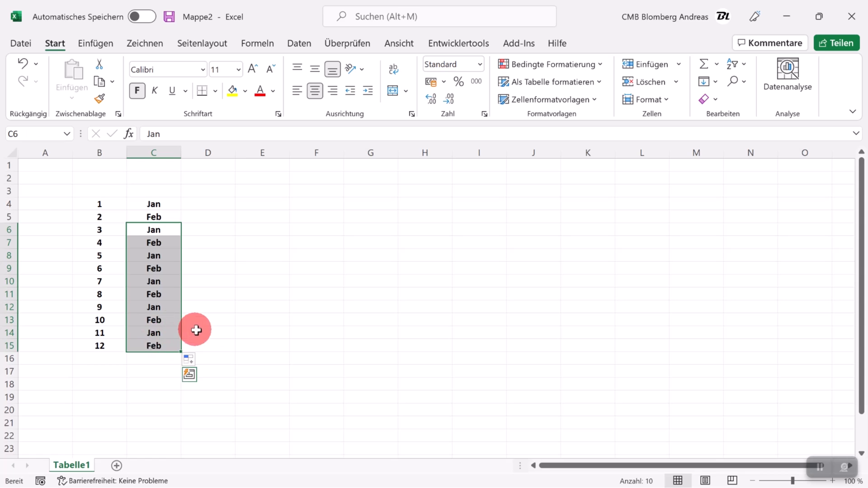
key(Delete)
drag(167, 204, 171, 349)
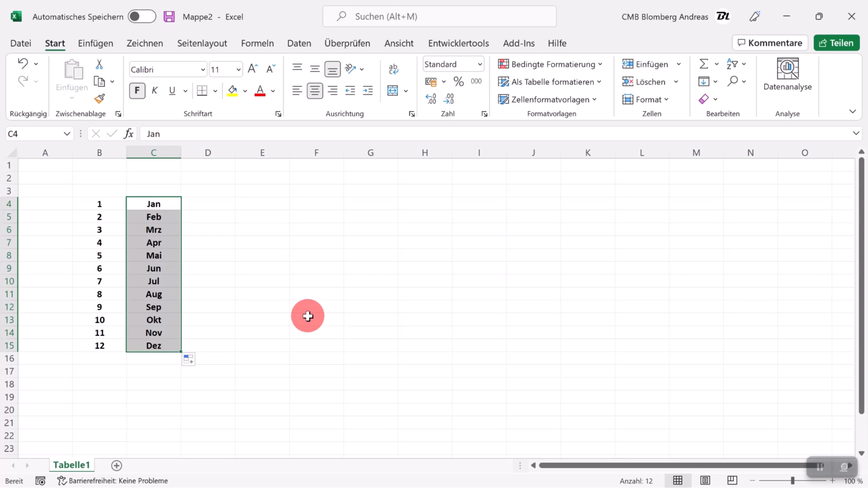
- Enter the letters A, B, C, D and E one below the other in E4:E8
click(253, 203)
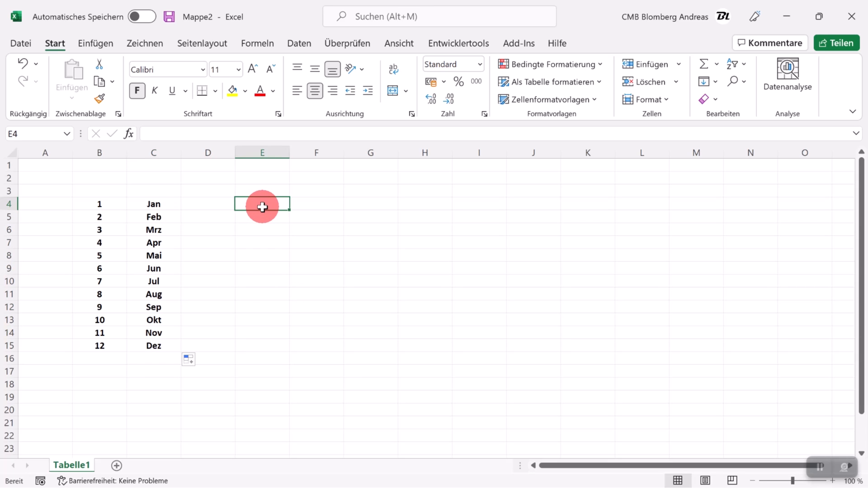
text(A)
key(Return)
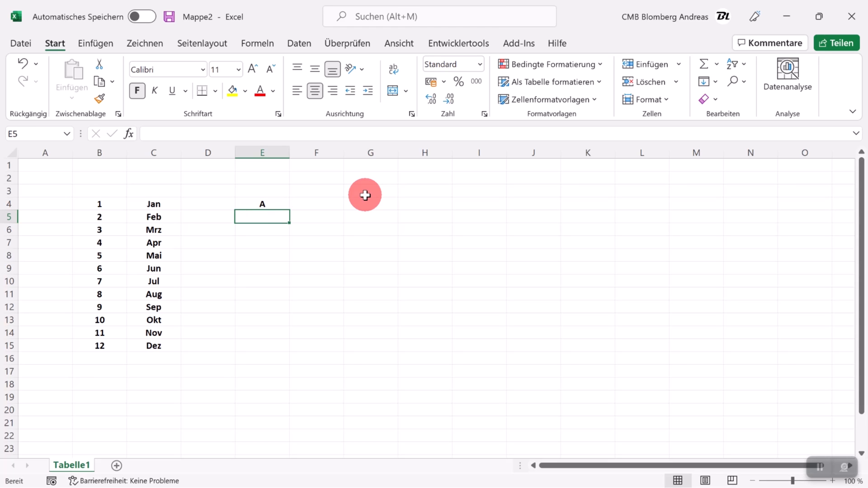
text(B)
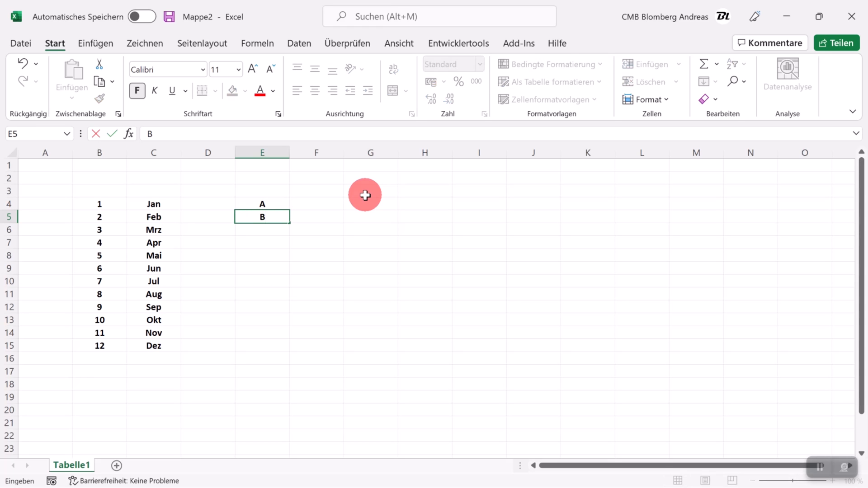
key(Return)
text(C)
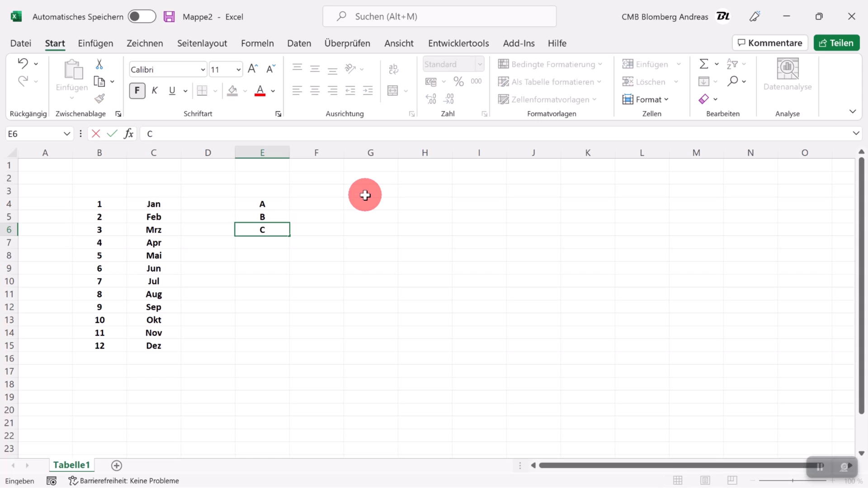
key(Return)
text(D)
key(Return)
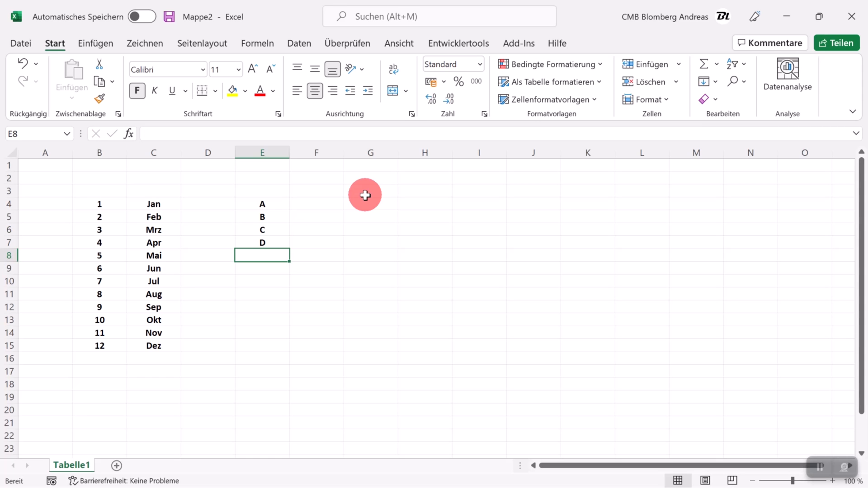
text(E)
click(390, 278)
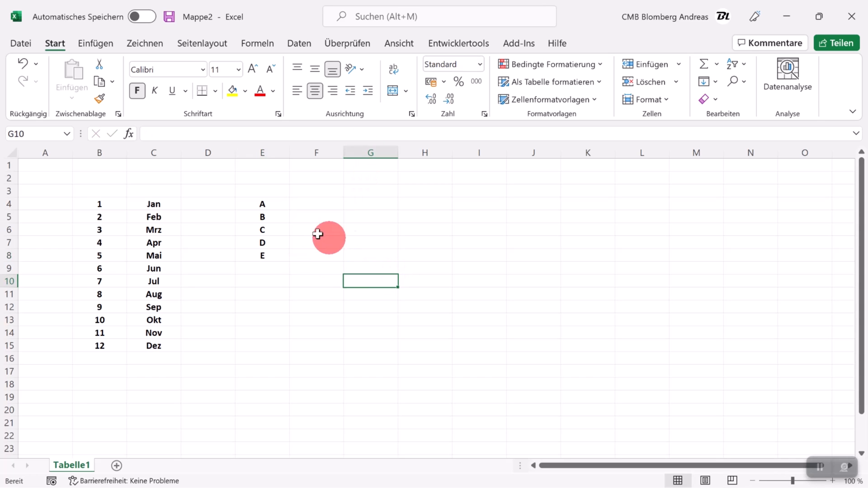
- Select the letters in E4:E8 and open the custom lists editor from the advanced Excel options
drag(267, 205, 267, 255)
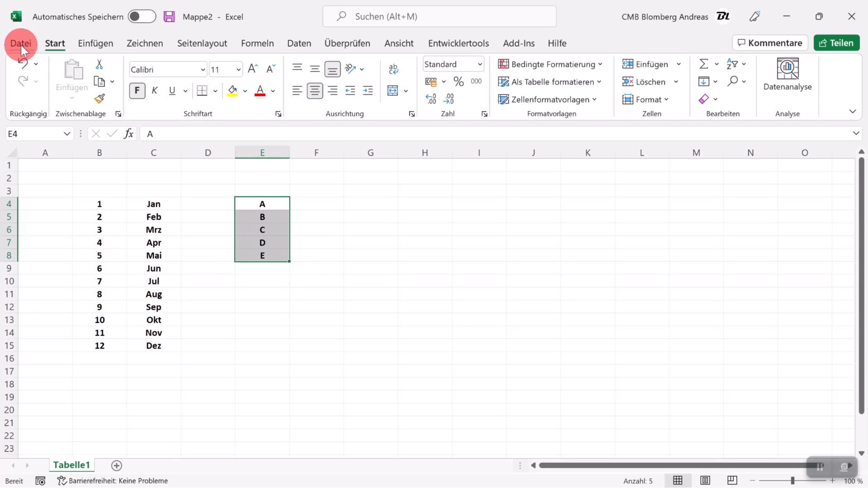
click(21, 46)
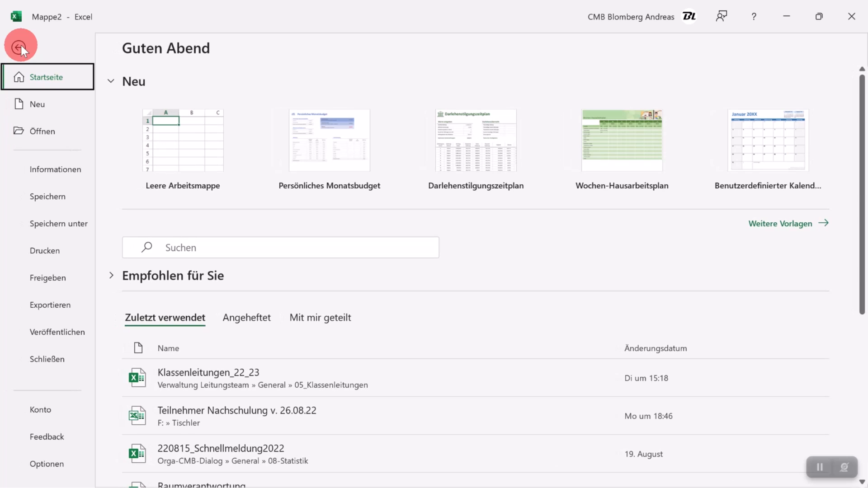
click(47, 466)
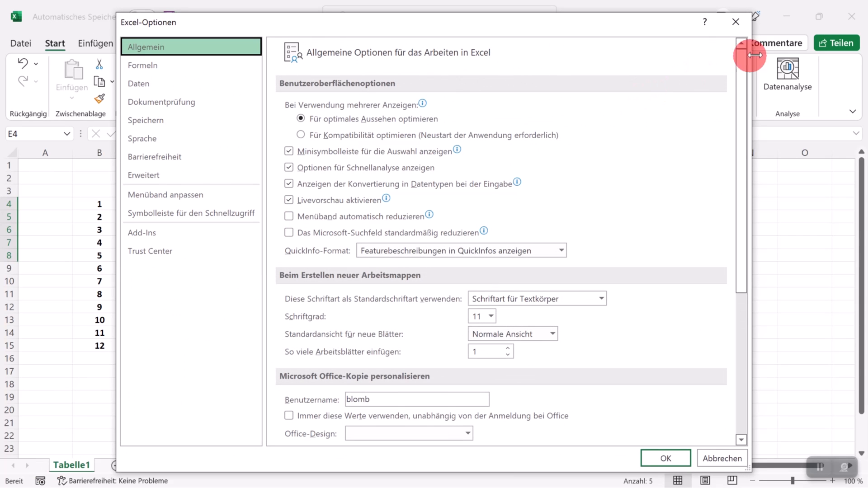
drag(740, 75, 739, 115)
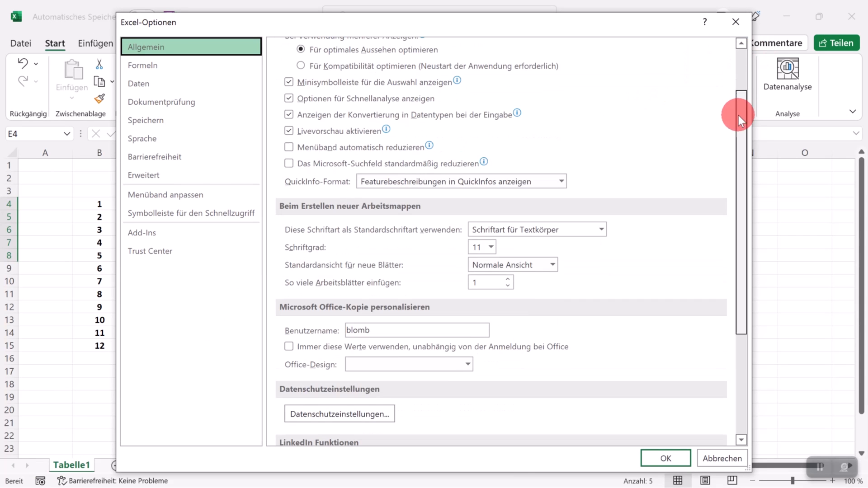
click(189, 176)
drag(759, 93, 711, 370)
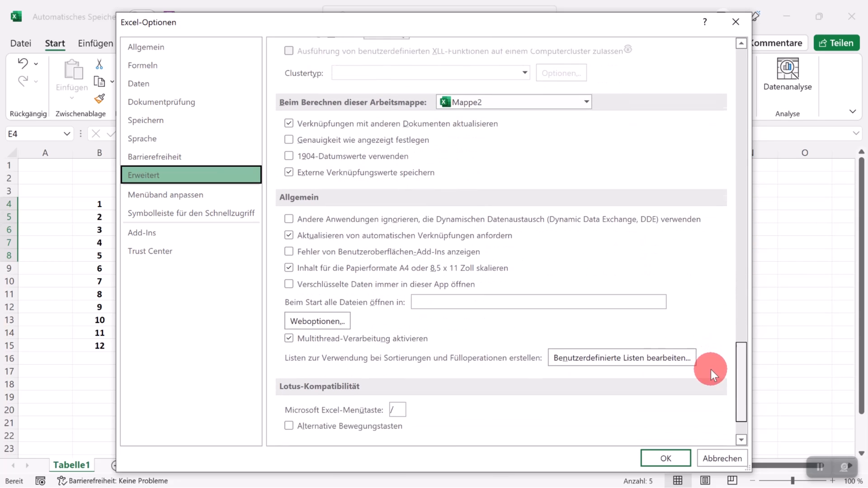
click(599, 355)
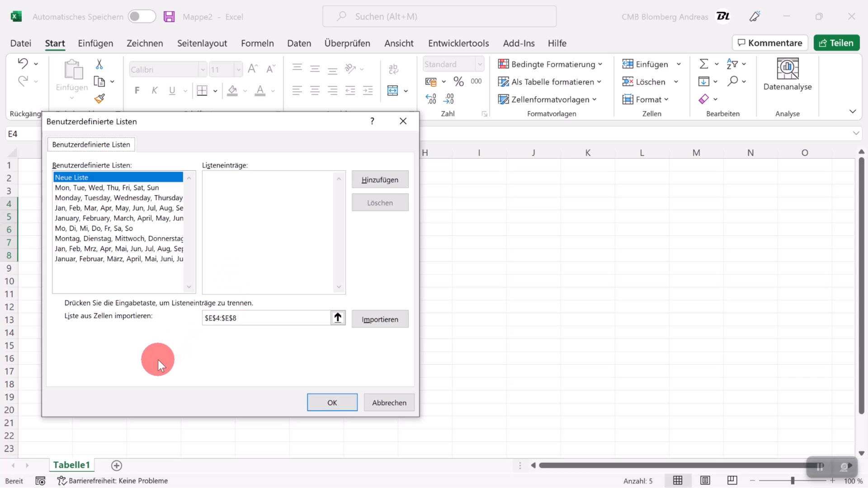
- Import $E$4:$E$8 as a new custom list and accept the Excel options
drag(182, 118, 463, 115)
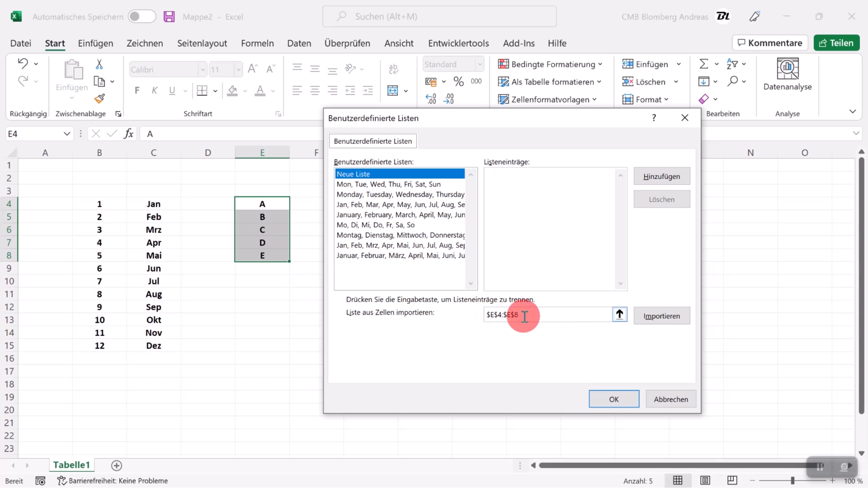
click(354, 176)
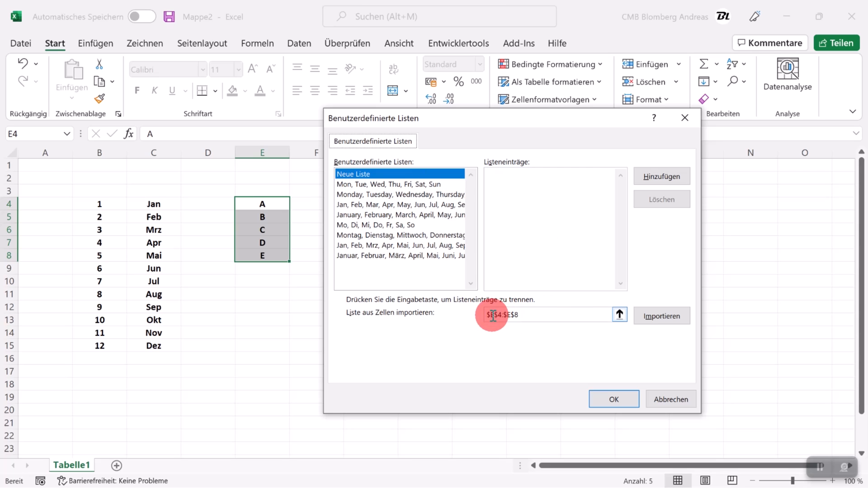
click(663, 317)
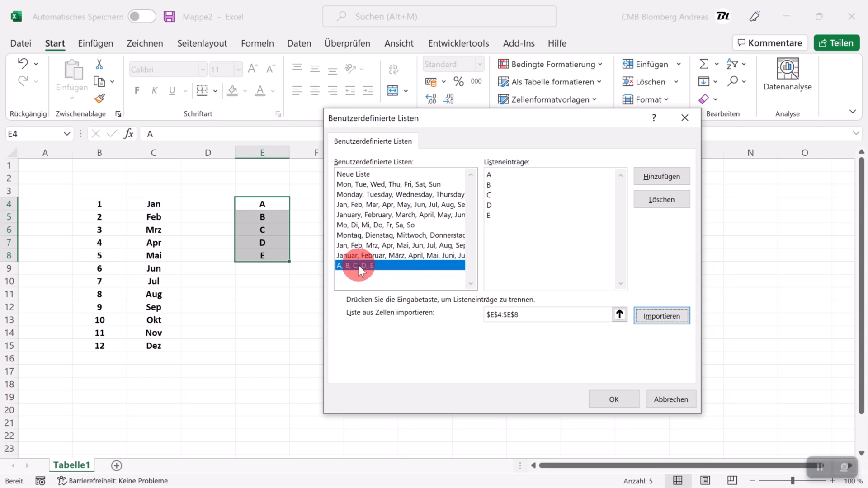
click(612, 402)
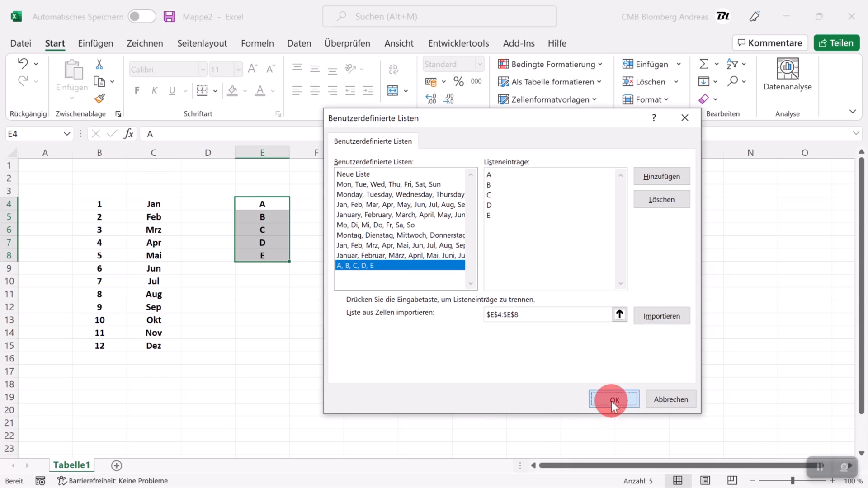
click(661, 452)
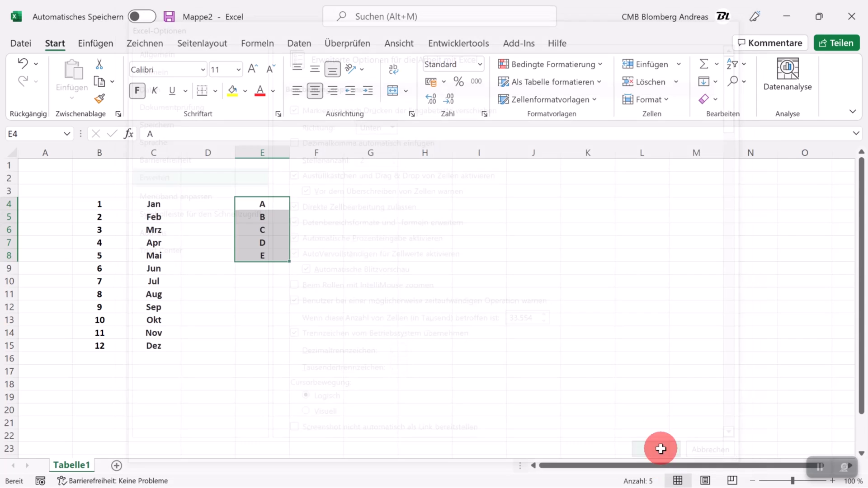
- Enter A in F4 and extend it down column F with the custom list
click(317, 208)
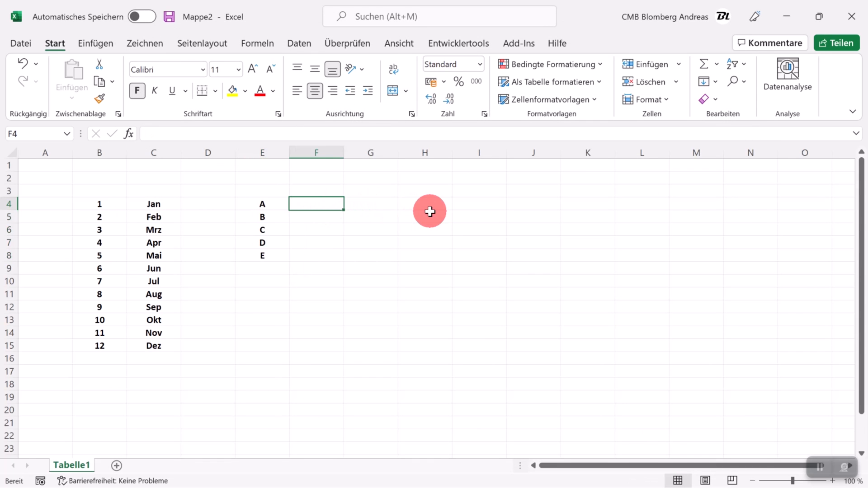
text(A)
click(435, 230)
click(326, 208)
drag(343, 210, 333, 365)
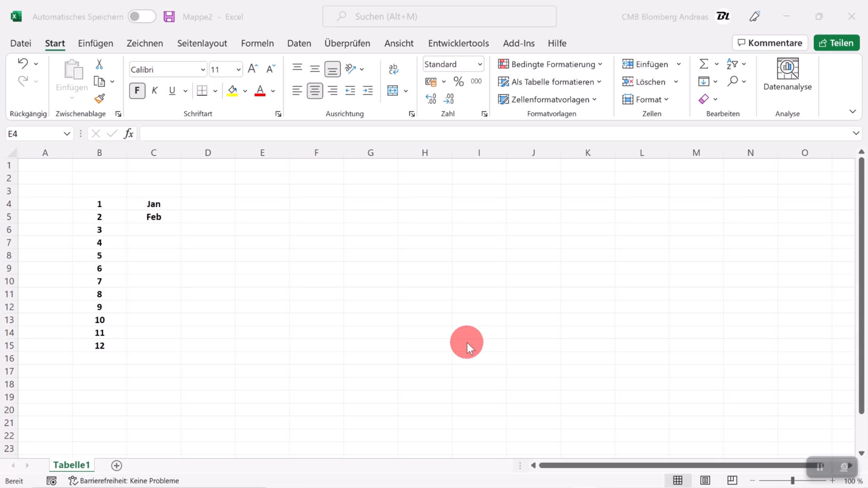
- Switch to Chrome and copy the list of Hamburg districts from the search result snippet, from Hamburg-Altstadt to Wilhelmsburg
key(super+Tab)
click(466, 157)
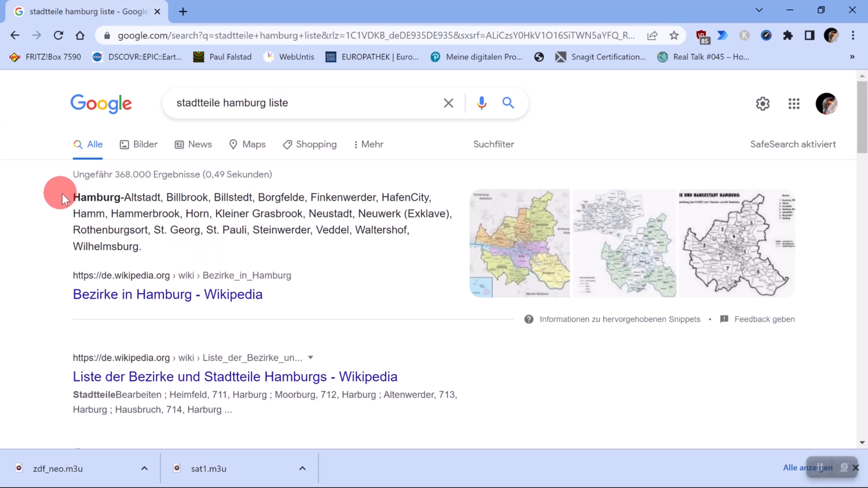
drag(72, 196, 132, 246)
key(ctrl+c)
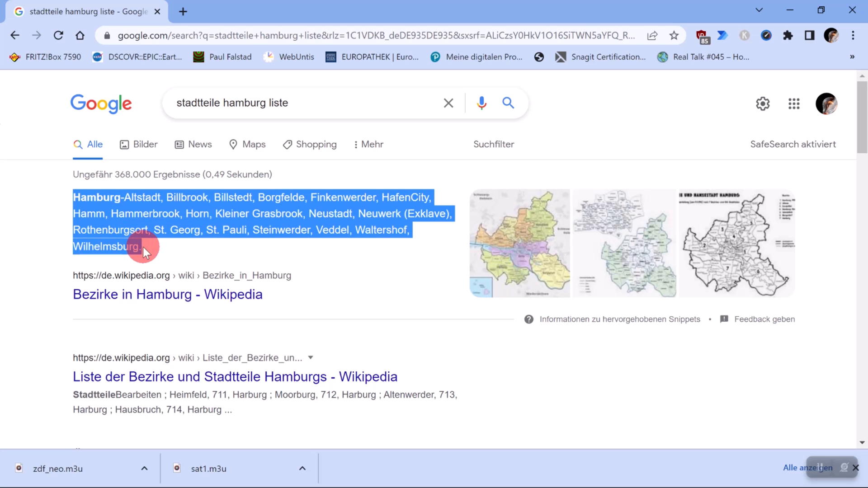
right_click(141, 219)
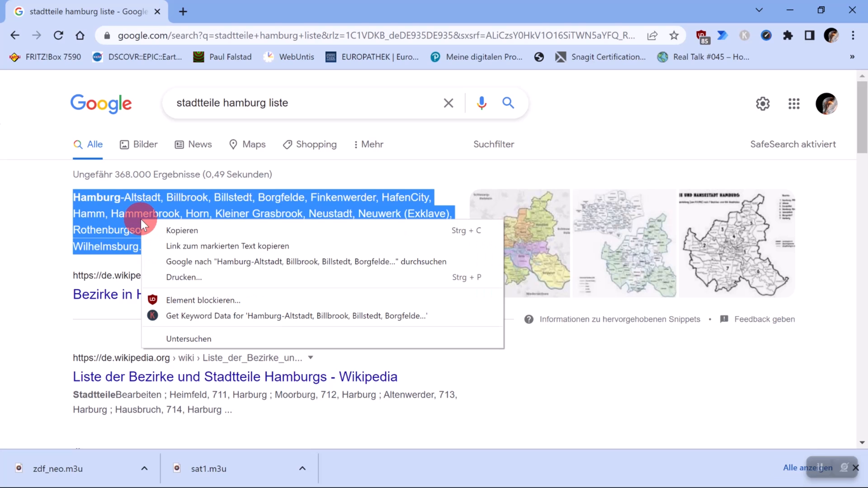
click(173, 232)
- Switch back to Excel and open the custom lists editor from the advanced Excel options
key(super+Tab)
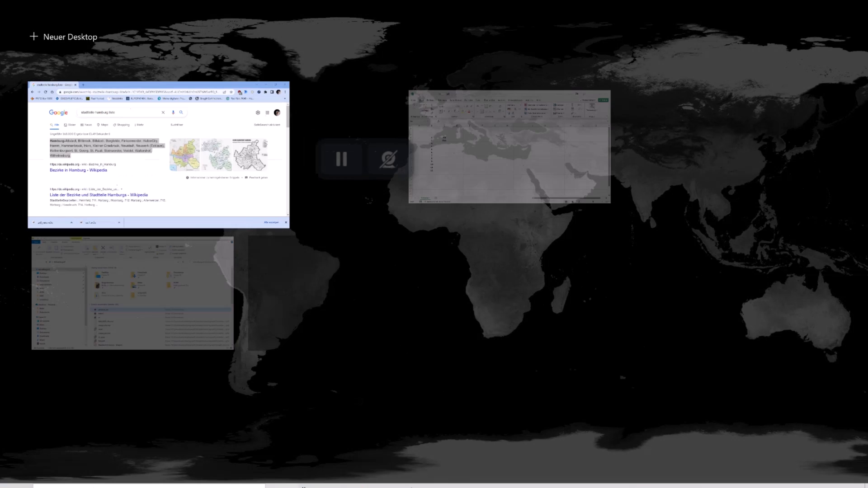
click(497, 164)
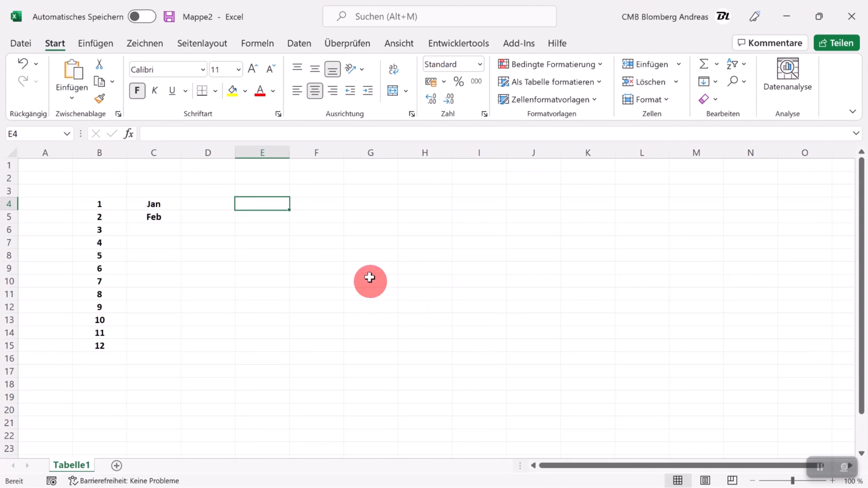
click(20, 45)
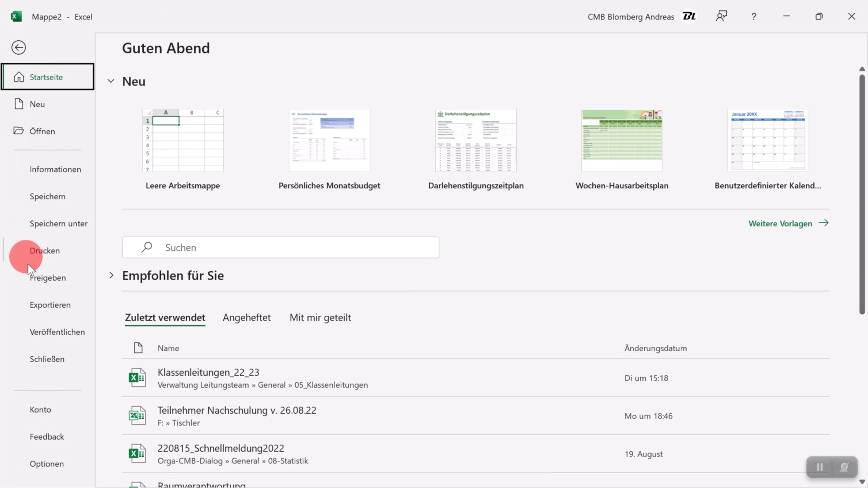
click(36, 467)
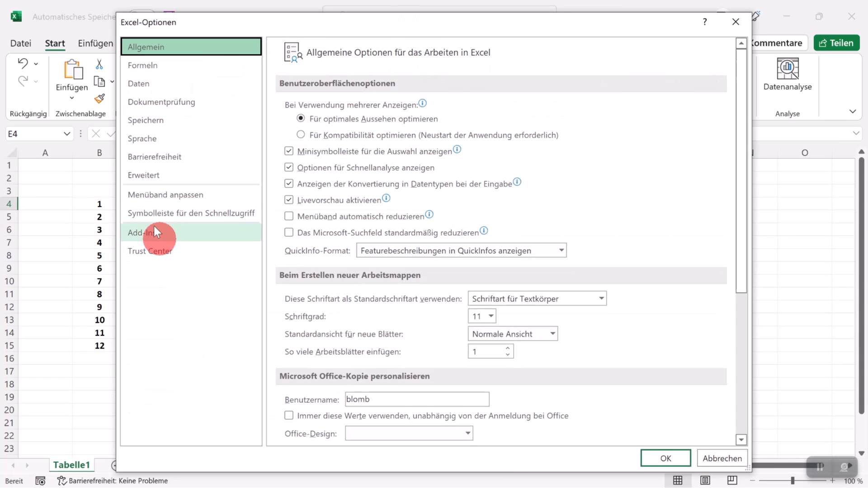
click(140, 176)
drag(735, 85, 732, 383)
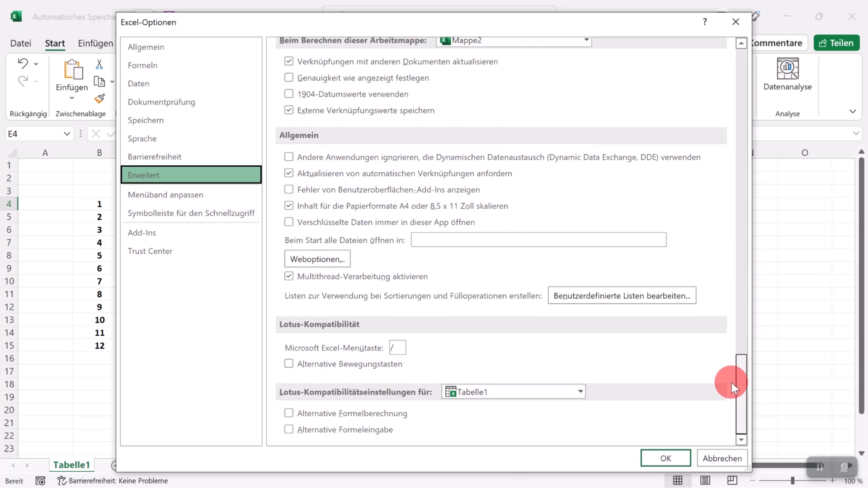
click(622, 296)
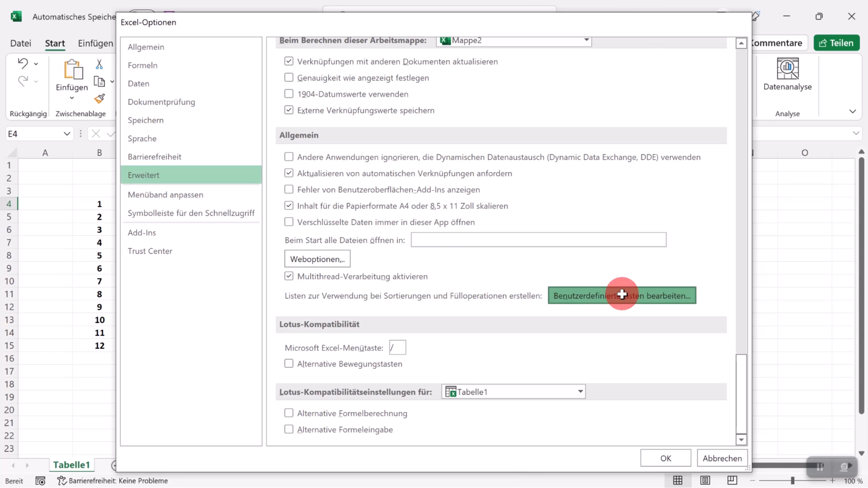
- Paste the copied Hamburg districts as entries of a new list and separate Hamburg-Altstadt onto its own line without the comma
click(525, 192)
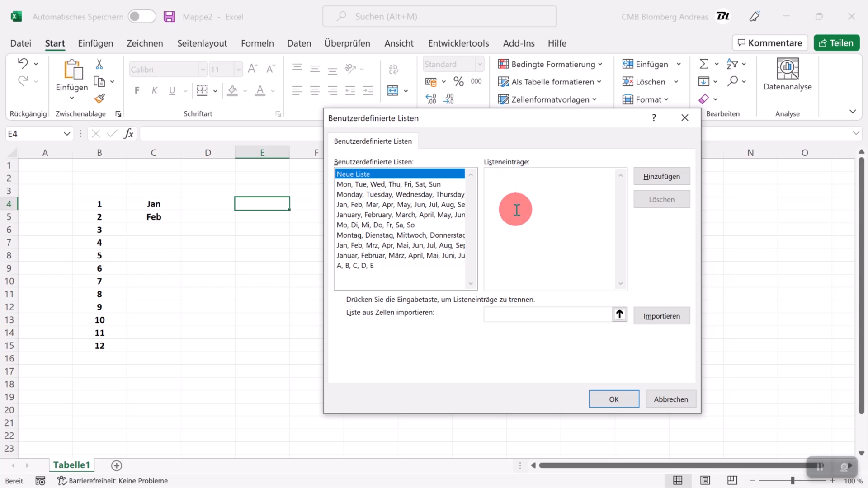
key(ctrl+v)
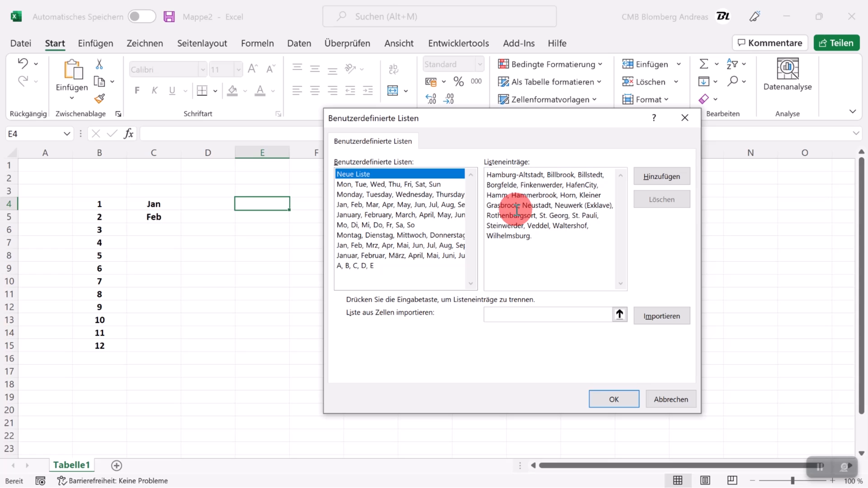
click(546, 175)
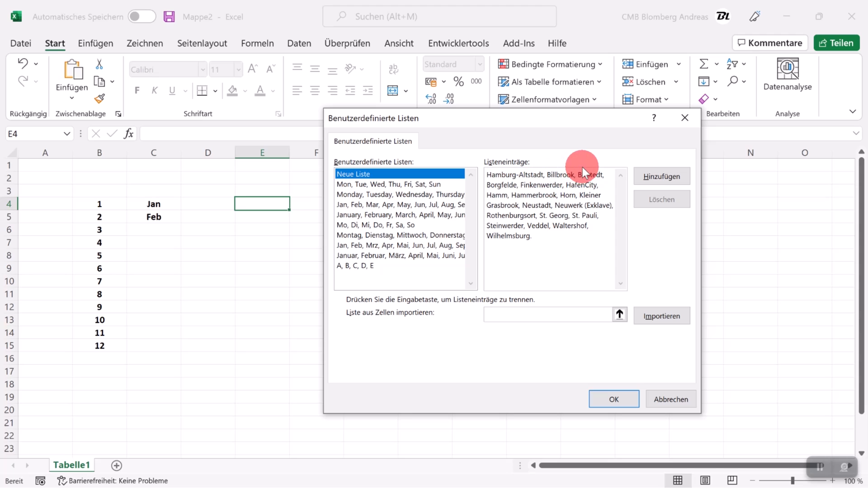
key(BackSpace)
key(BackSpace)
key(Return)
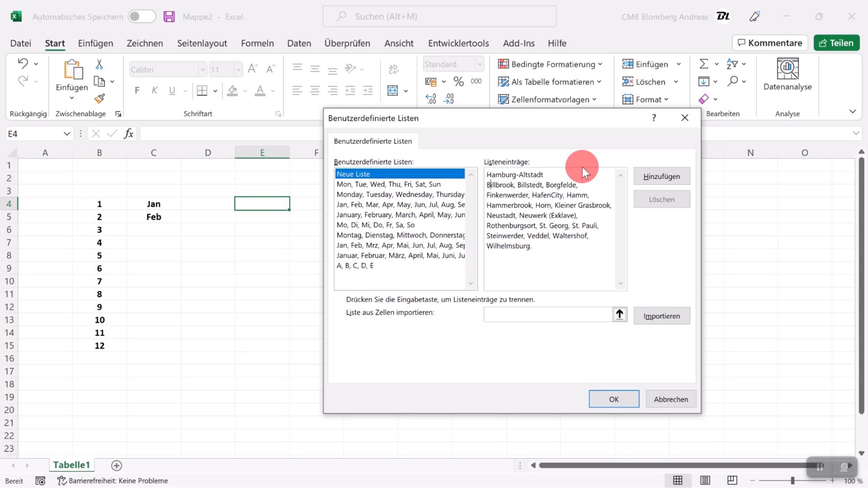
- Replace the commas after Billbrook, Billstedt and Borgfelde with line breaks so each district is a separate list entry
key(Delete)
key(Delete)
key(Return)
key(ctrl+Right)
key(BackSpace)
key(BackSpace)
key(Return)
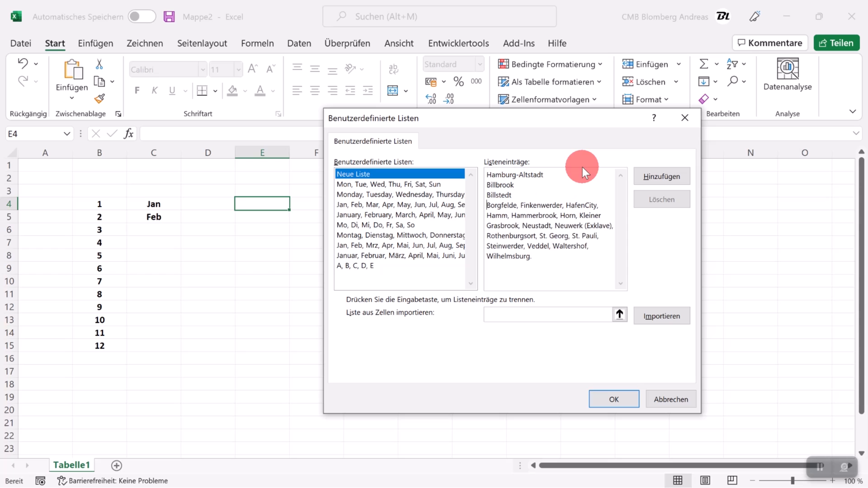
key(Delete)
key(Delete)
key(Return)
- Split the remaining districts from Finkenwerder to Wilhelmsburg onto separate lines, removing the commas between them
key(Right)
key(Right)
key(Right)
key(Right)
key(Right)
key(Right)
key(Right)
key(Right)
key(Right)
key(Right)
key(Right)
key(Right)
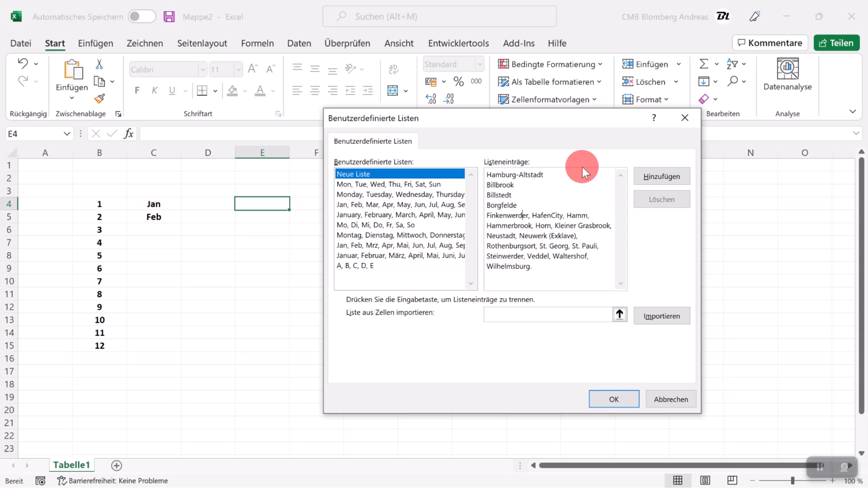
key(Delete)
key(Delete)
key(Return)
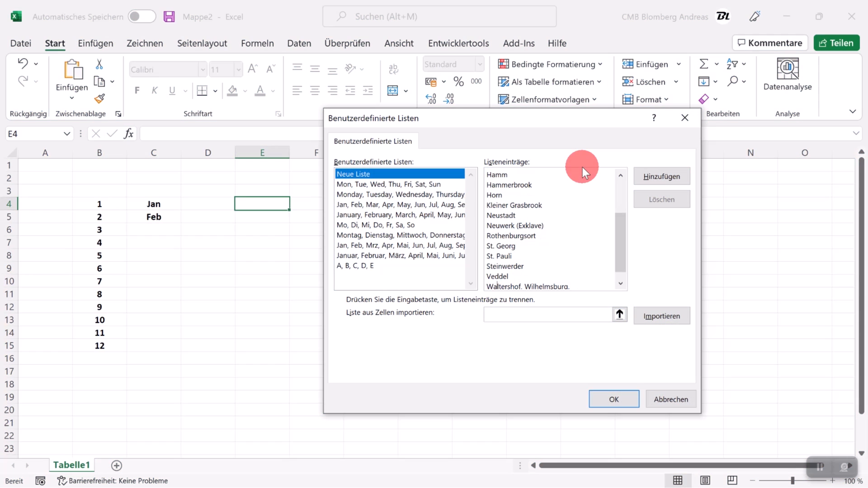
key(Delete)
key(Delete)
key(Return)
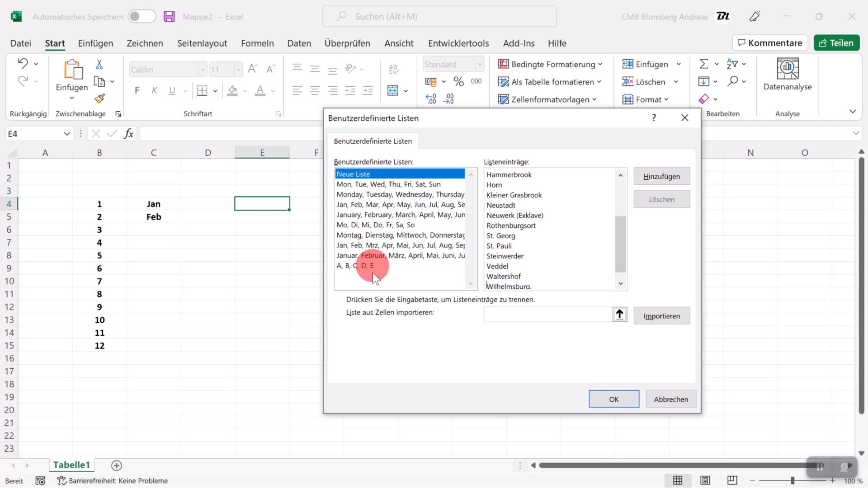
- Add the district entries as a new custom list and accept both the list editor and the Excel options
click(651, 175)
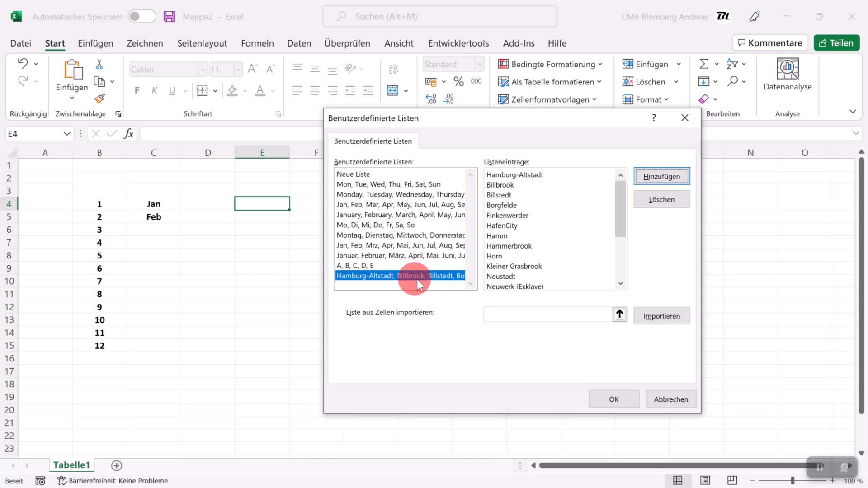
click(612, 401)
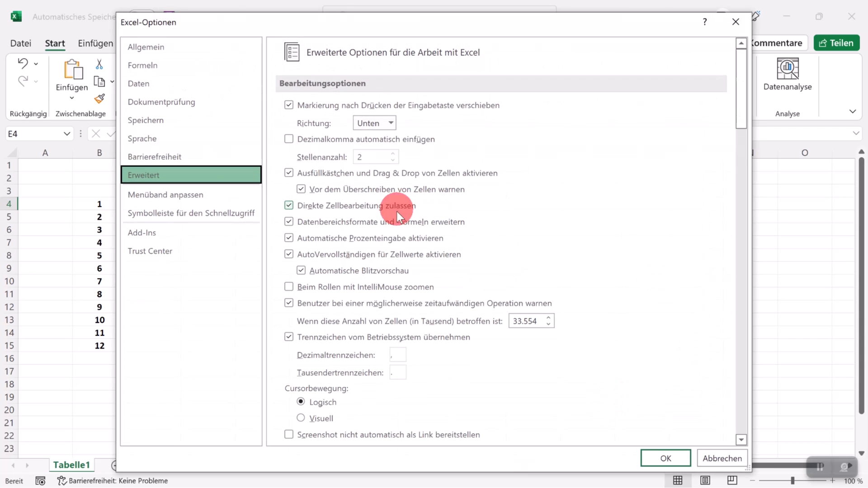
click(656, 459)
- Enter Hamburg-Altstadt in E4 and widen column E so the name fits
double_click(263, 205)
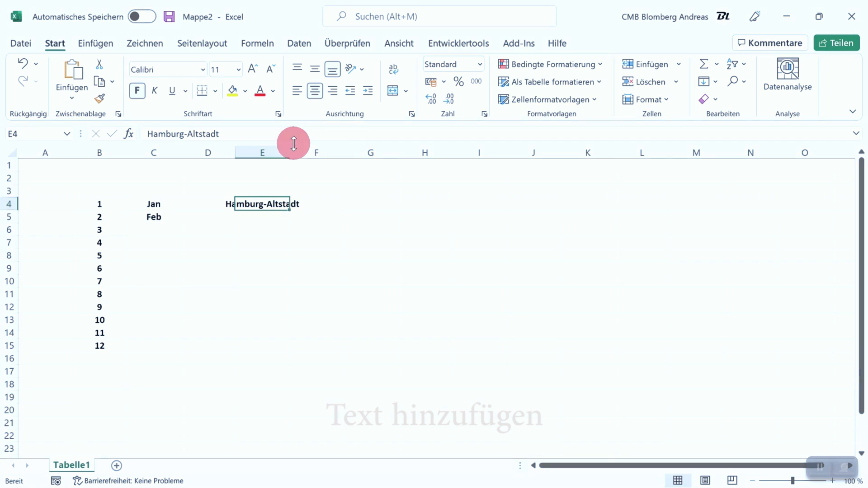
drag(288, 153, 342, 153)
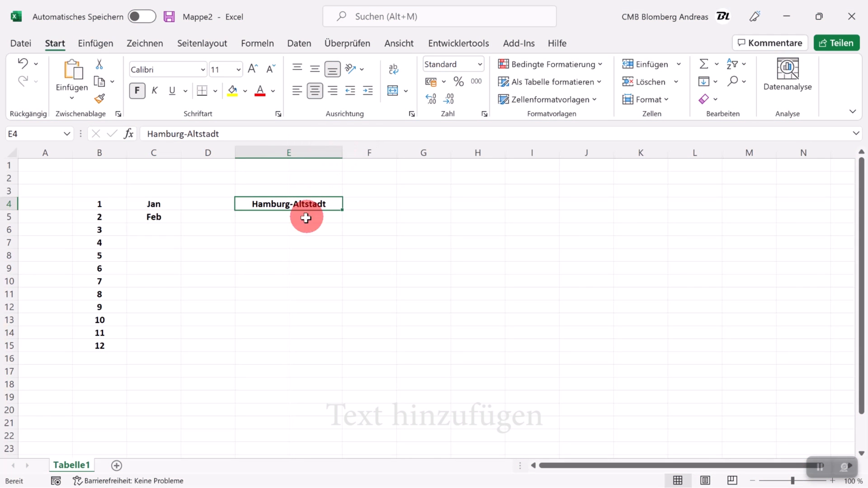
- Extend the district series from E4 down to E19 and left-align the filled cells
drag(343, 209, 330, 410)
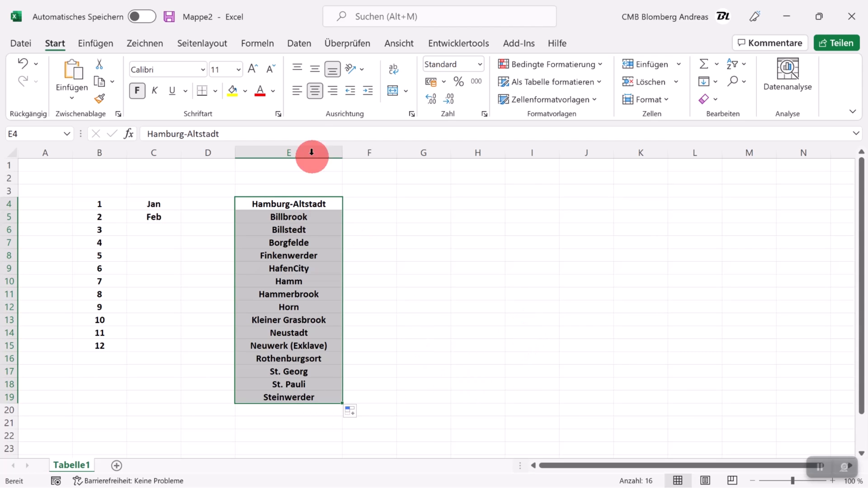
click(297, 91)
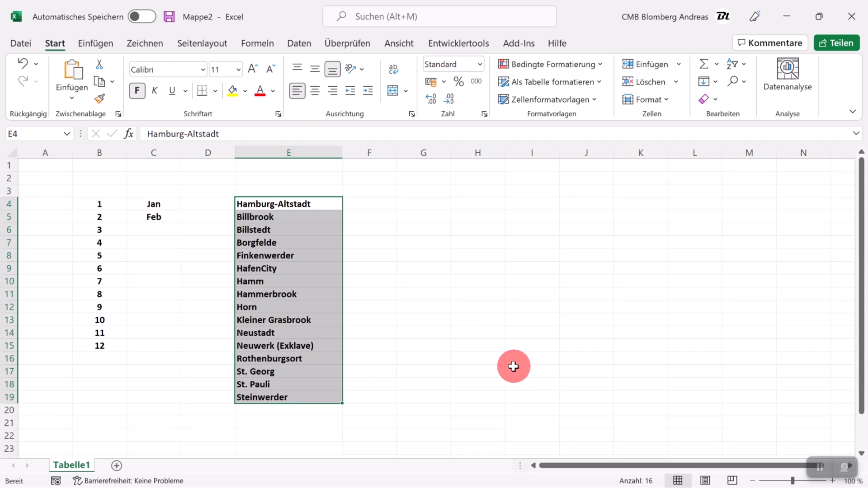